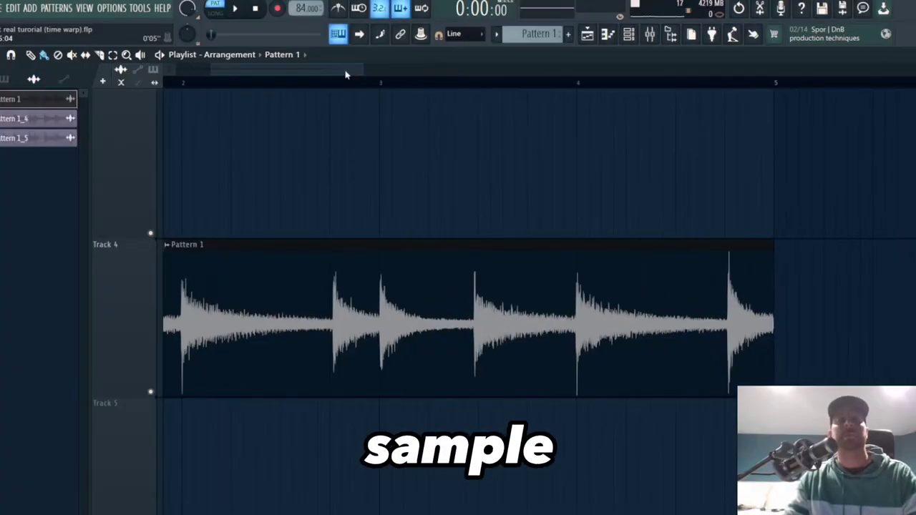
Examine how the hits in the Pattern 1 audio clip on Track 4 line up with the playlist grid.
{"action": "left_click_drag", "start_coordinate": [345, 71], "coordinate": [255, 70]}
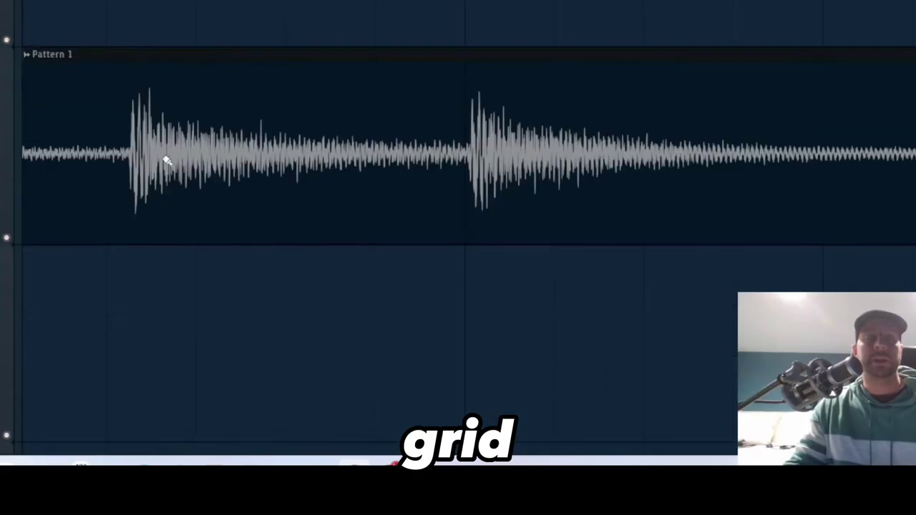
{"action": "scroll", "coordinate": [161, 157], "scroll_direction": "up", "scroll_amount": 3}
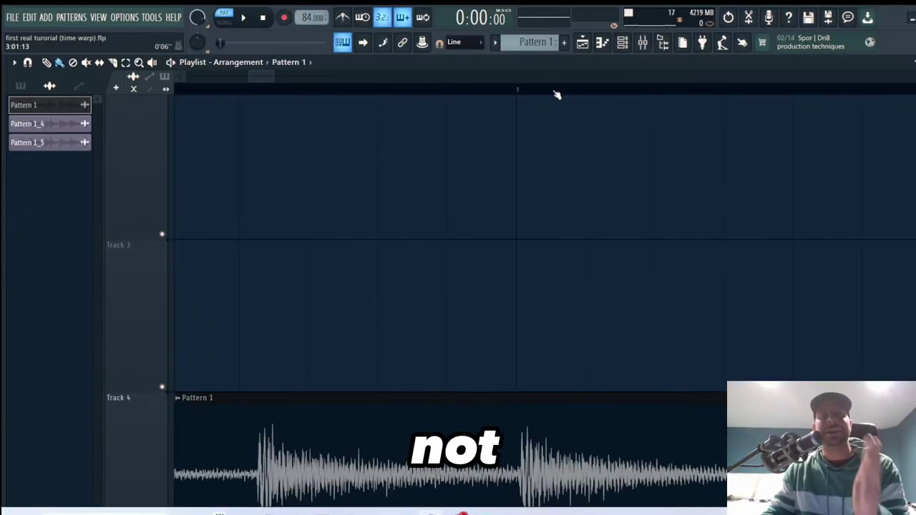
{"action": "scroll", "coordinate": [556, 93], "scroll_direction": "down", "scroll_amount": 8}
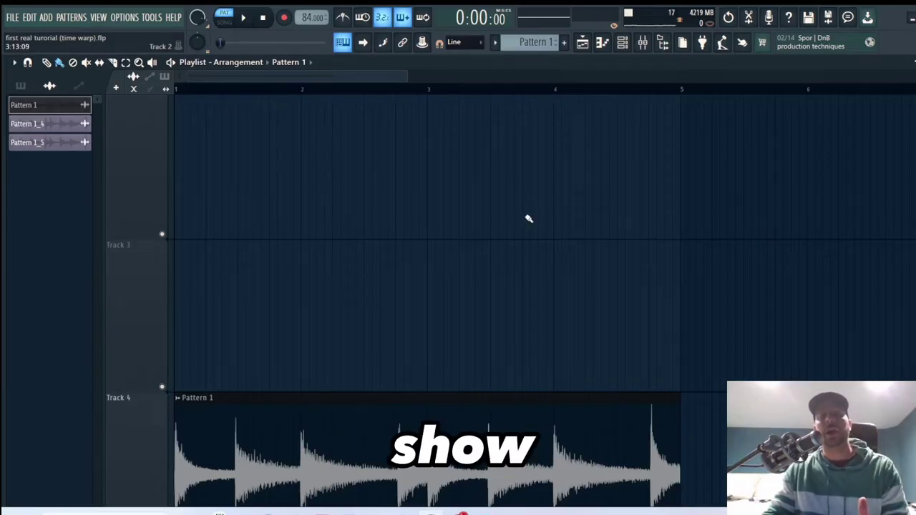
{"action": "scroll", "coordinate": [529, 218], "scroll_direction": "down", "scroll_amount": 1}
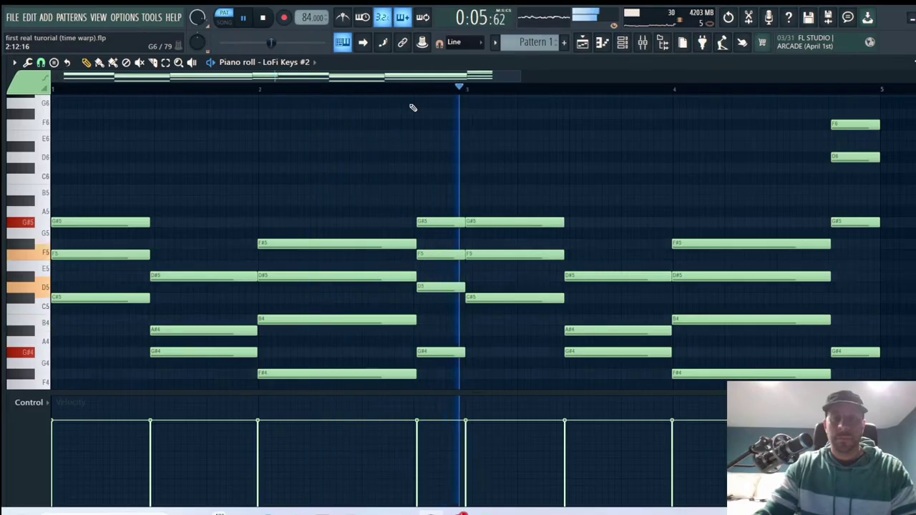
Listen to the LoFi Keys #2 chord progression, stop playback and close the piano roll.
{"action": "scroll", "coordinate": [418, 94], "scroll_direction": "down", "scroll_amount": 2}
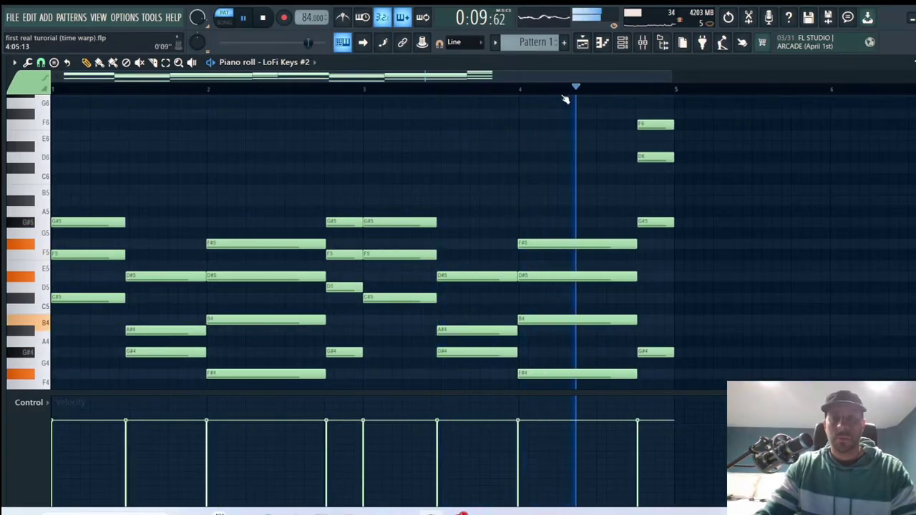
{"action": "left_click", "coordinate": [264, 18]}
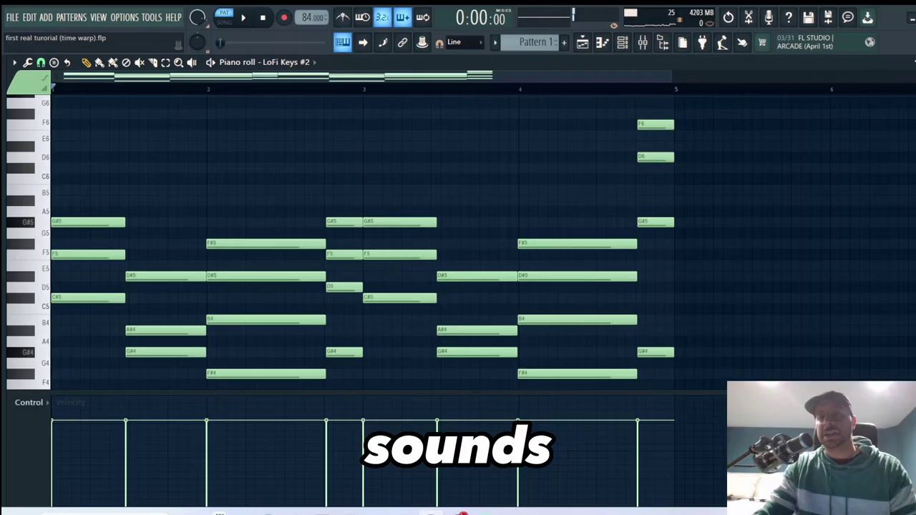
{"action": "left_click", "coordinate": [915, 63]}
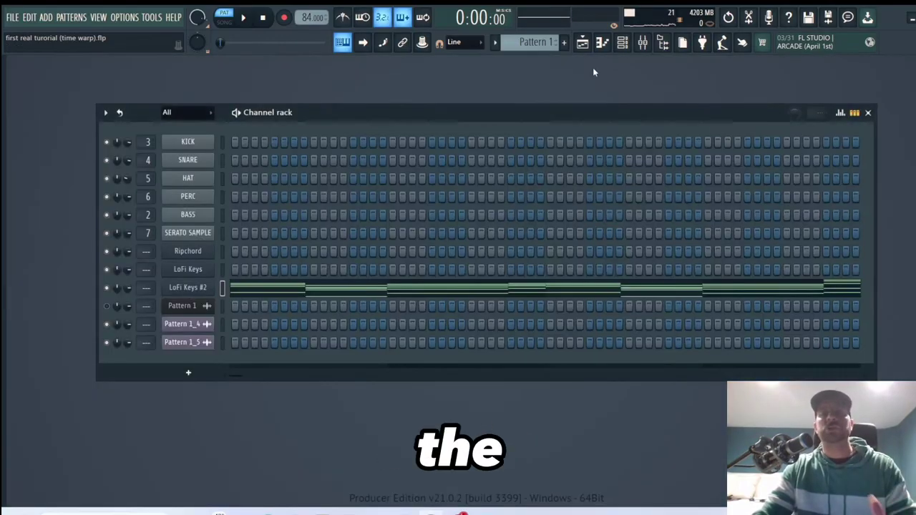
Open the playlist, play Pattern 1 and Pattern 2 together in song mode, and stop playback.
{"action": "left_click", "coordinate": [582, 43]}
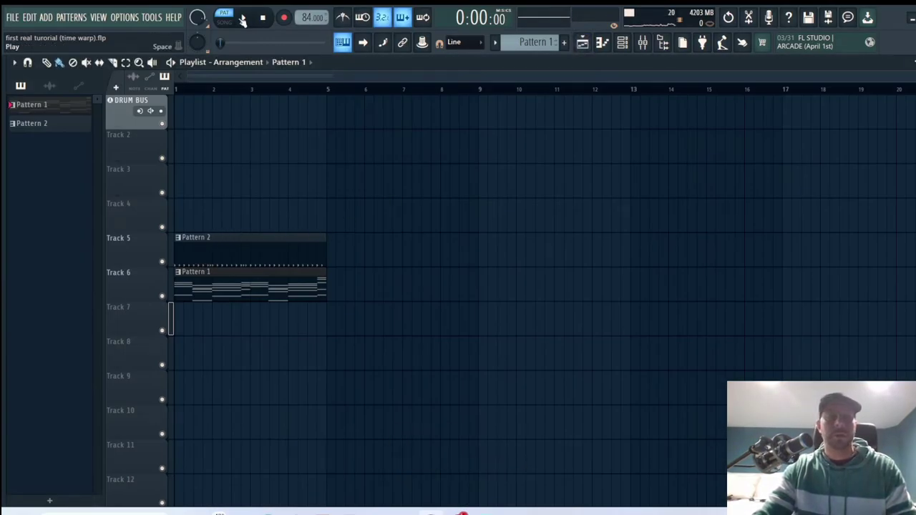
{"action": "scroll", "coordinate": [368, 96], "scroll_direction": "up", "scroll_amount": 2}
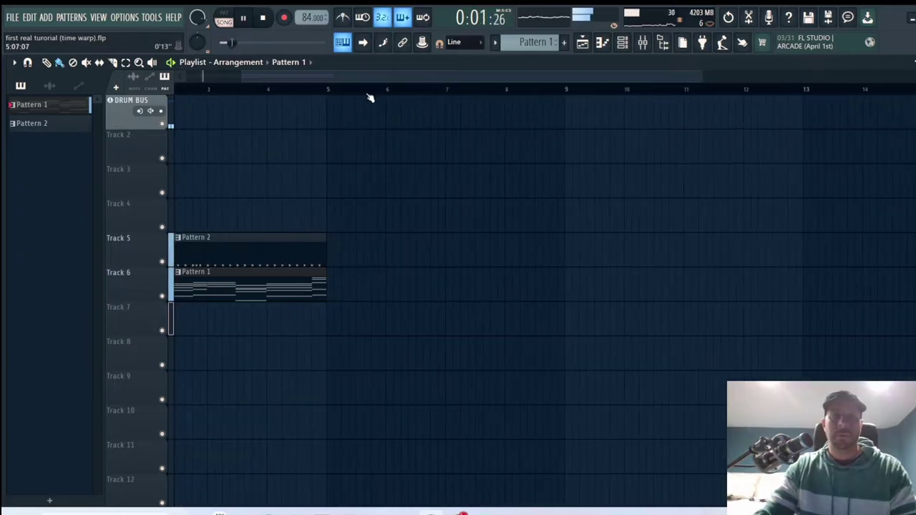
{"action": "left_click_drag", "start_coordinate": [913, 88], "coordinate": [913, 72]}
{"action": "left_click_drag", "start_coordinate": [632, 75], "coordinate": [559, 77]}
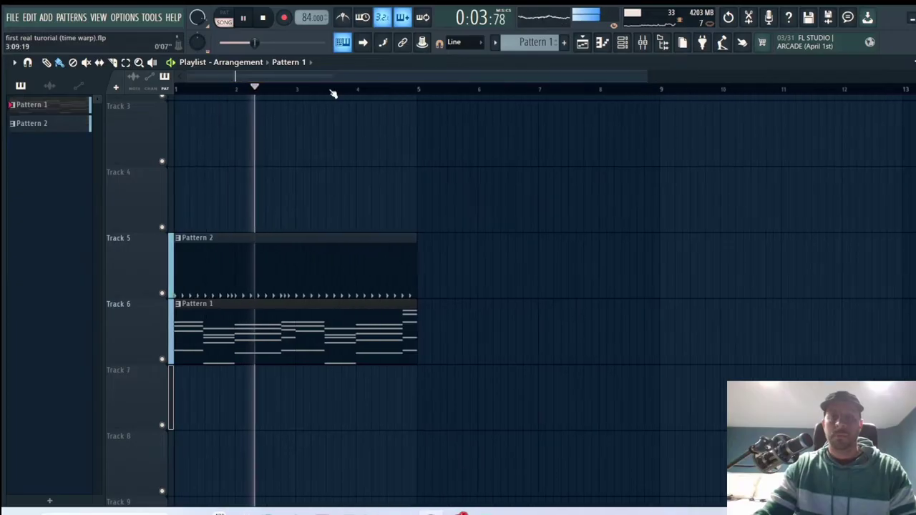
{"action": "left_click", "coordinate": [267, 19]}
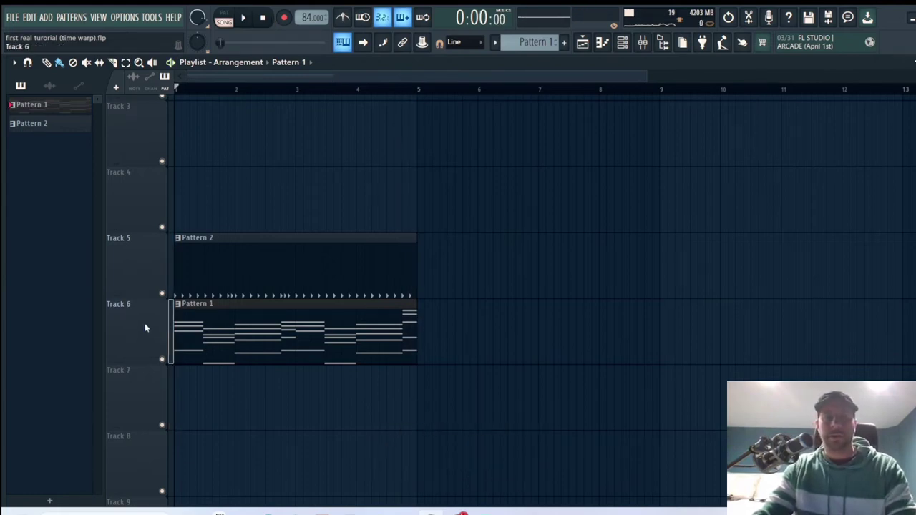
Consolidate Track 6 from the track start, rendering the Pattern 1 chords to an audio clip.
{"action": "right_click", "coordinate": [145, 322]}
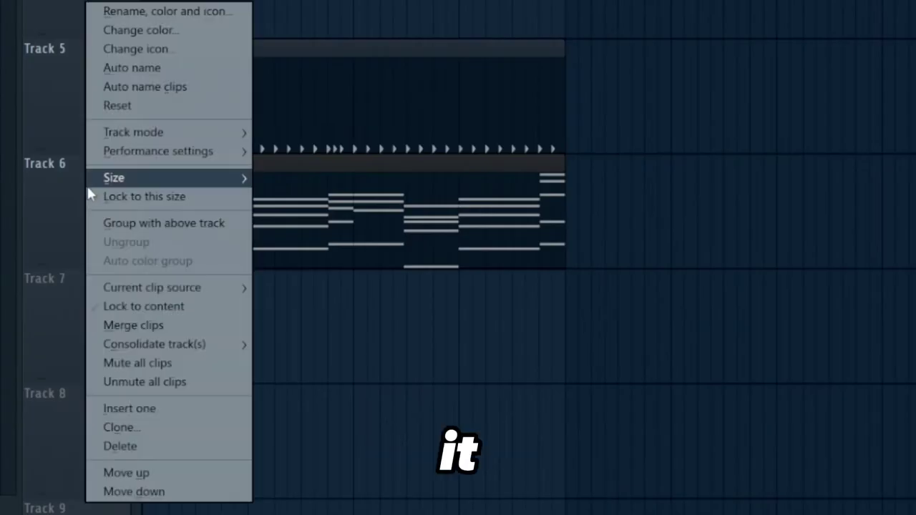
{"action": "mouse_move", "coordinate": [144, 319]}
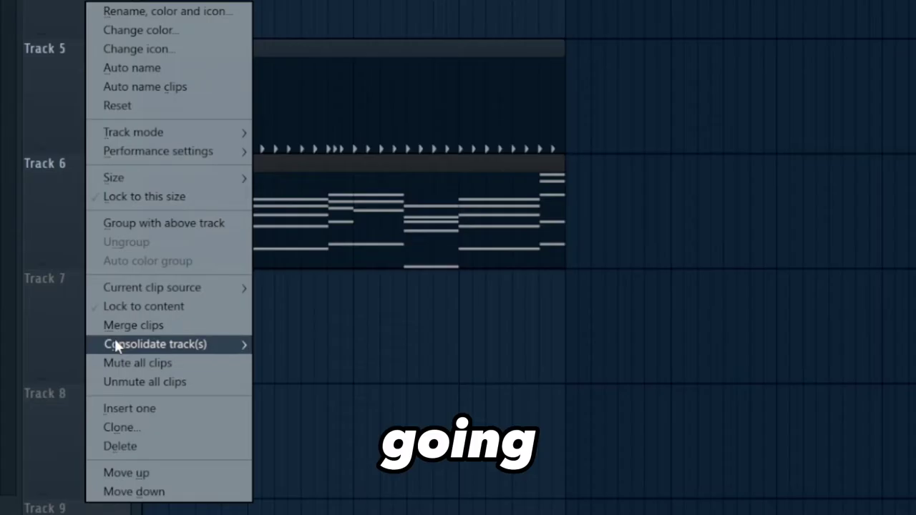
{"action": "mouse_move", "coordinate": [134, 345]}
{"action": "left_click", "coordinate": [293, 345]}
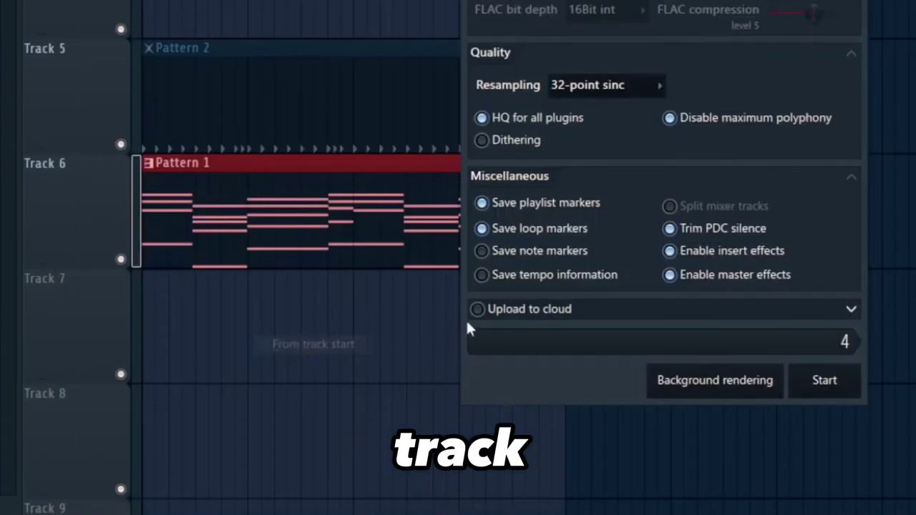
{"action": "left_click", "coordinate": [845, 383]}
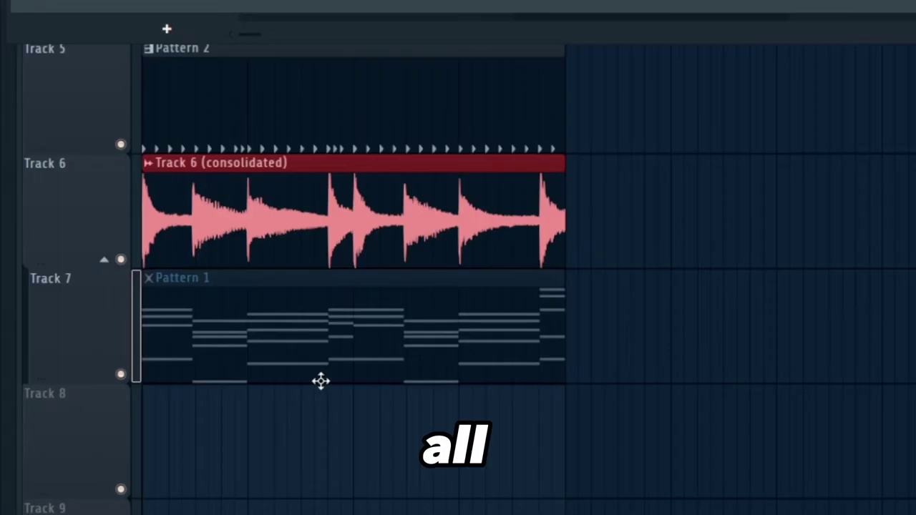
Mute Track 7 with the original Pattern 1 chords and play back the consolidated audio with Pattern 2.
{"action": "left_click", "coordinate": [121, 374]}
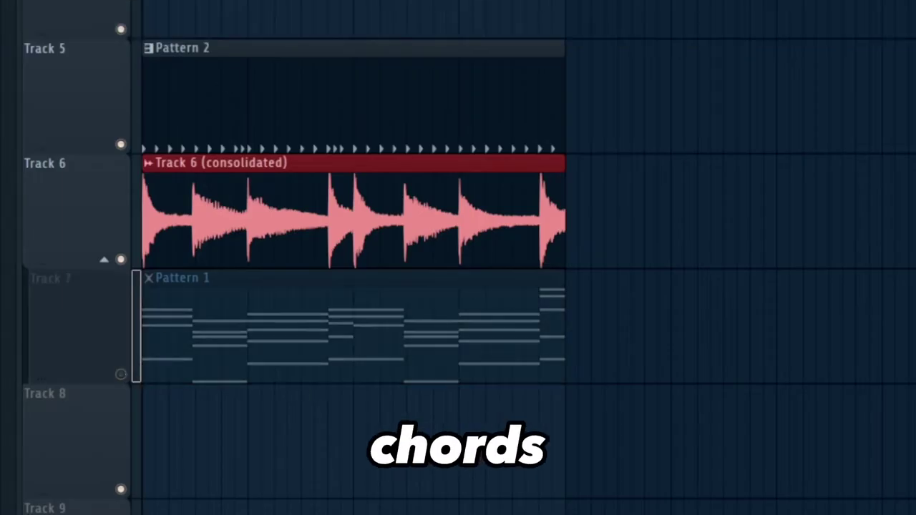
{"action": "key", "text": "space"}
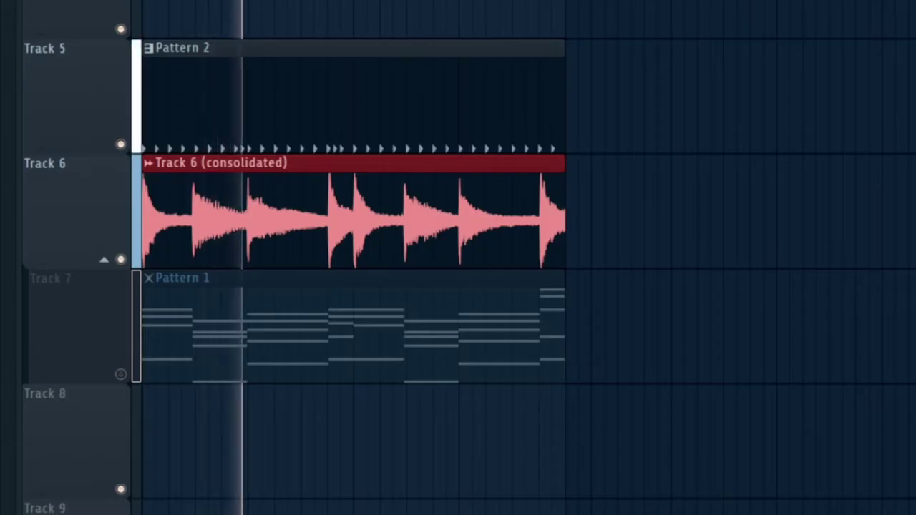
{"action": "key", "text": "space"}
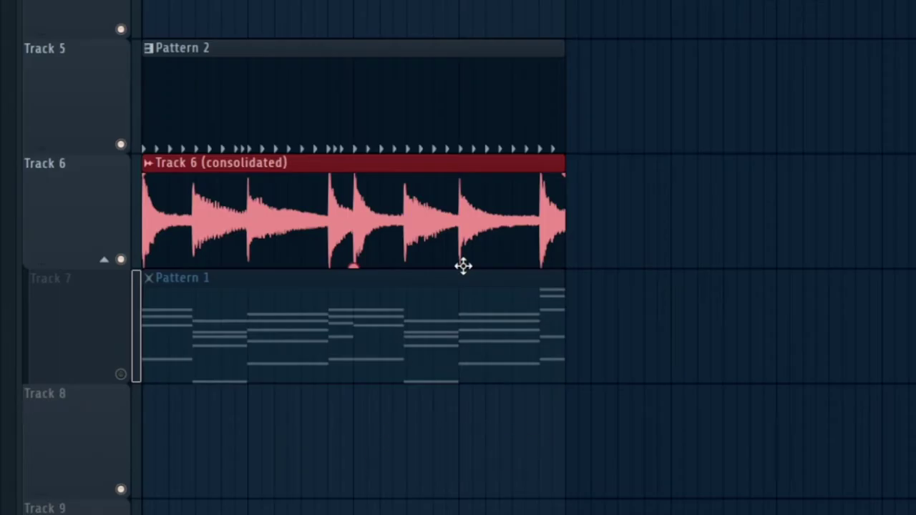
Open the consolidated Track 6 clip's audio in the time warper and reposition the Newtime window.
{"action": "double_click", "coordinate": [336, 227]}
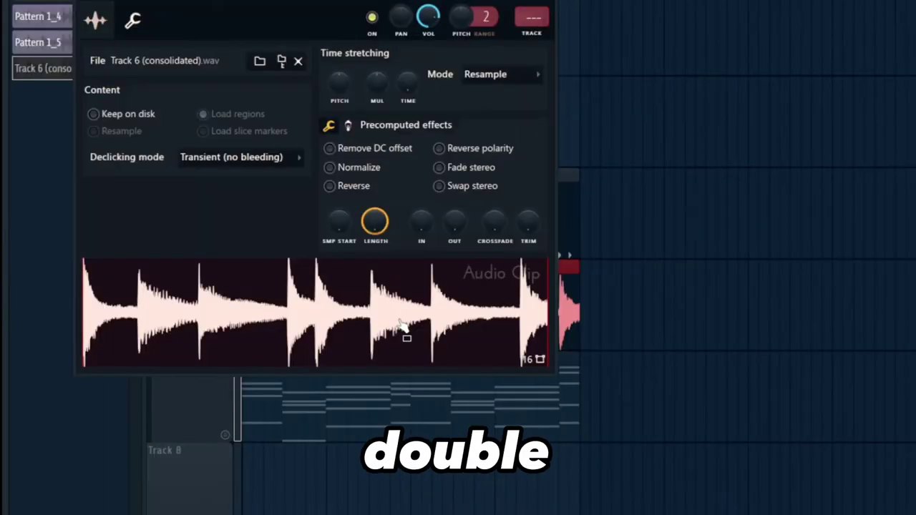
{"action": "right_click", "coordinate": [405, 319]}
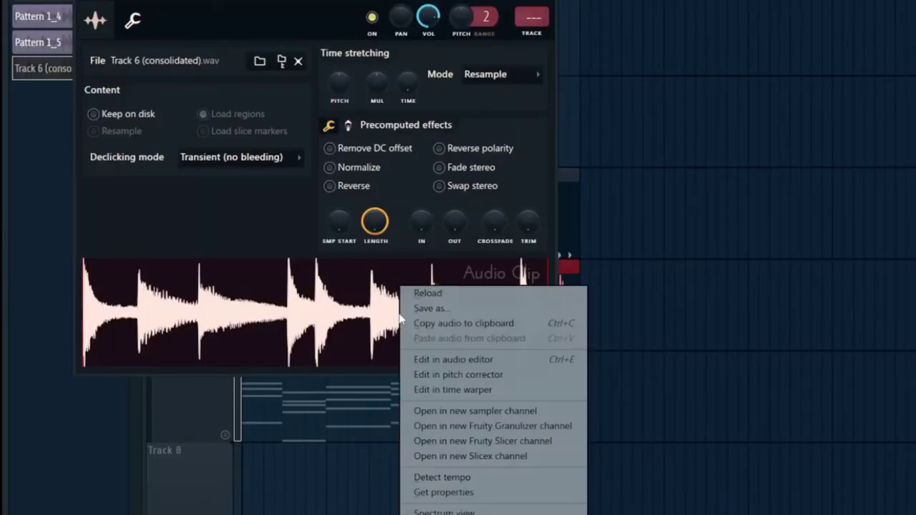
{"action": "left_click", "coordinate": [503, 391]}
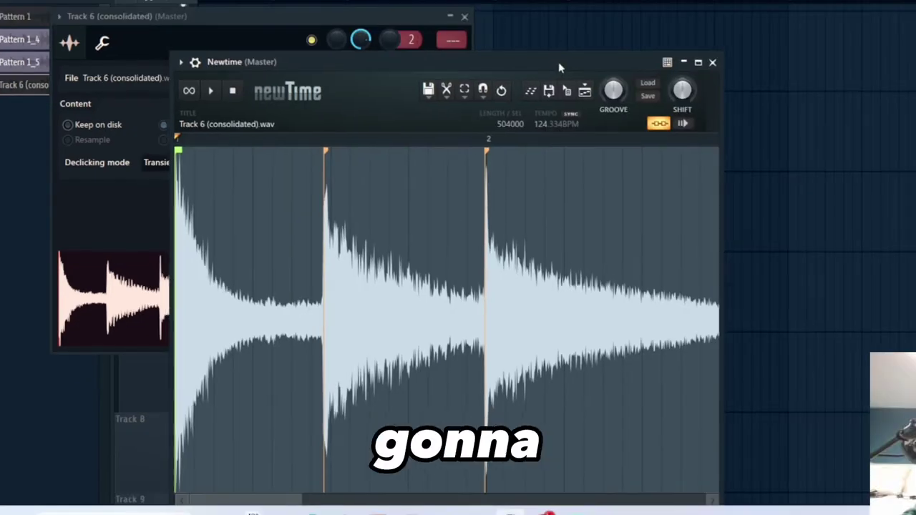
{"action": "left_click_drag", "start_coordinate": [561, 68], "coordinate": [590, 28]}
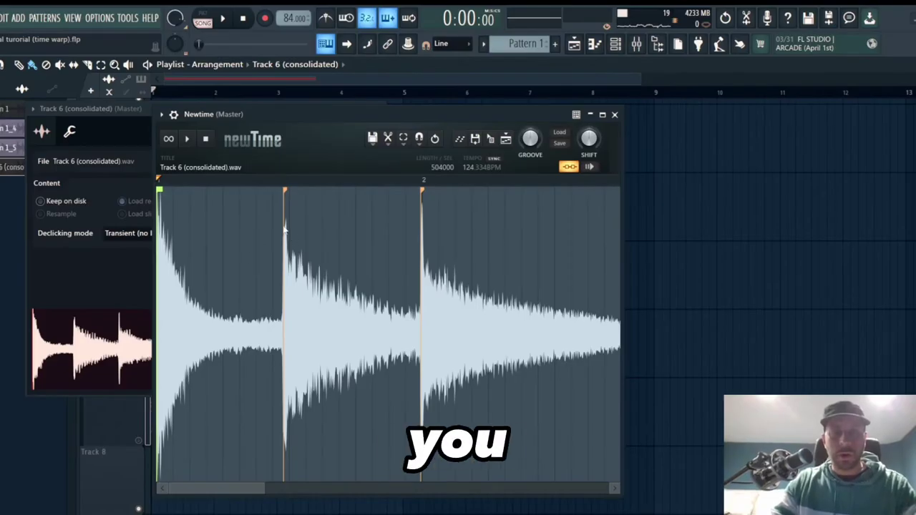
Move the warp marker of the hit at bar 2 onto the bar 2 grid line.
{"action": "scroll", "coordinate": [285, 229], "scroll_direction": "up", "scroll_amount": 5}
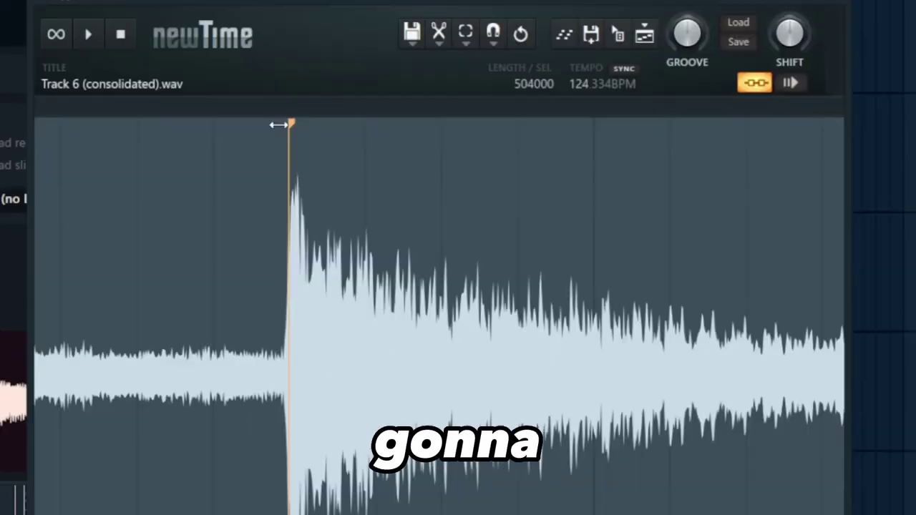
{"action": "scroll", "coordinate": [279, 221], "scroll_direction": "down", "scroll_amount": 4}
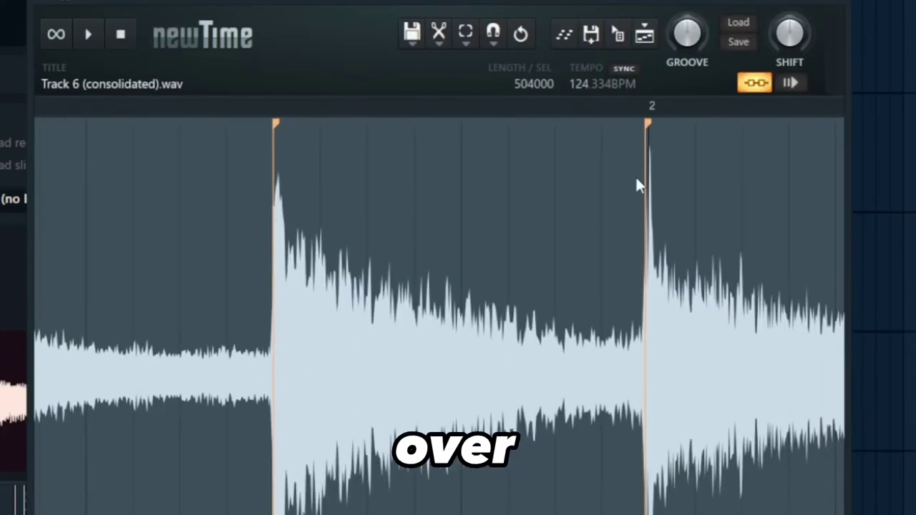
{"action": "scroll", "coordinate": [440, 316], "scroll_direction": "left", "scroll_amount": 2}
{"action": "scroll", "coordinate": [440, 316], "scroll_direction": "right", "scroll_amount": 6}
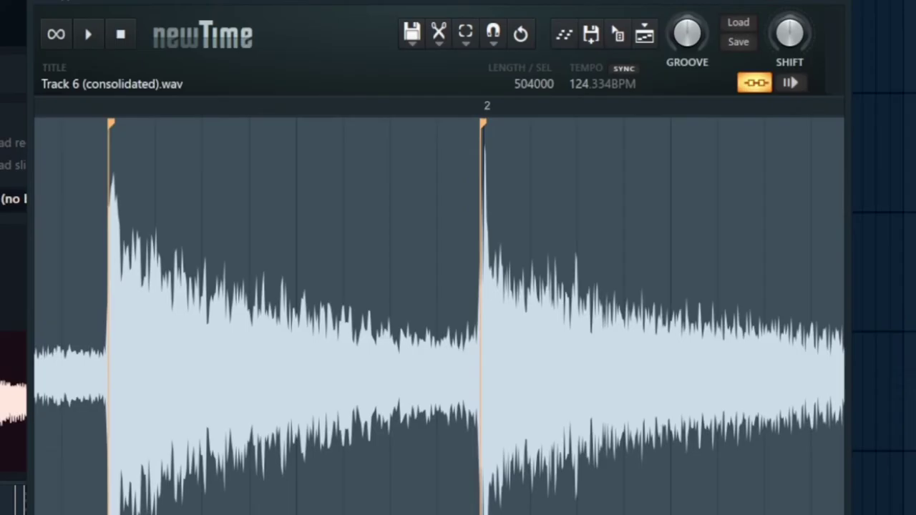
{"action": "scroll", "coordinate": [356, 163], "scroll_direction": "up", "scroll_amount": 1}
{"action": "scroll", "coordinate": [342, 159], "scroll_direction": "up", "scroll_amount": 3}
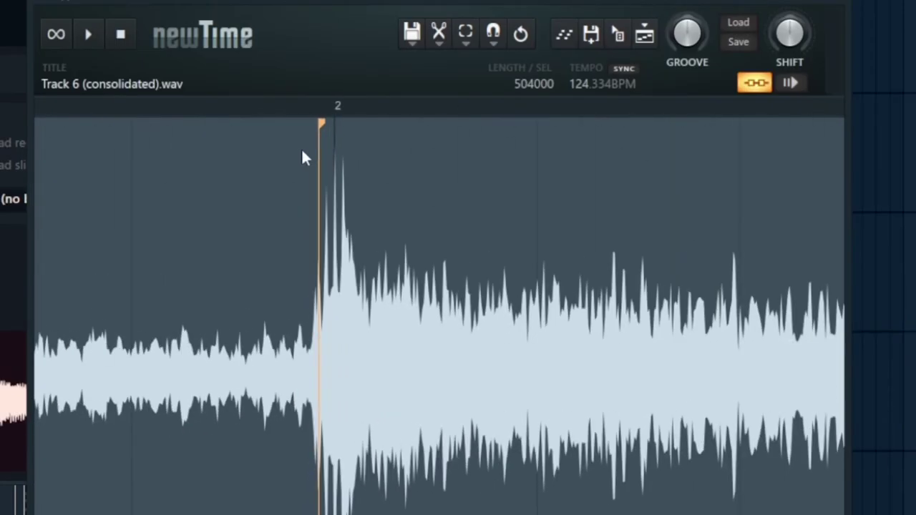
{"action": "left_click_drag", "start_coordinate": [319, 129], "coordinate": [332, 131]}
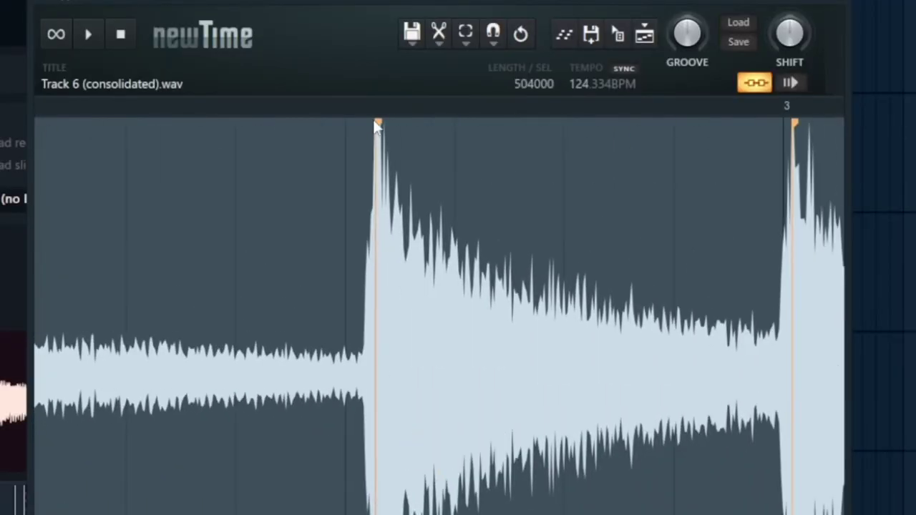
Align the warp markers of the hits just before, at and after bar 3 with their nearest grid lines.
{"action": "left_click_drag", "start_coordinate": [377, 126], "coordinate": [347, 126]}
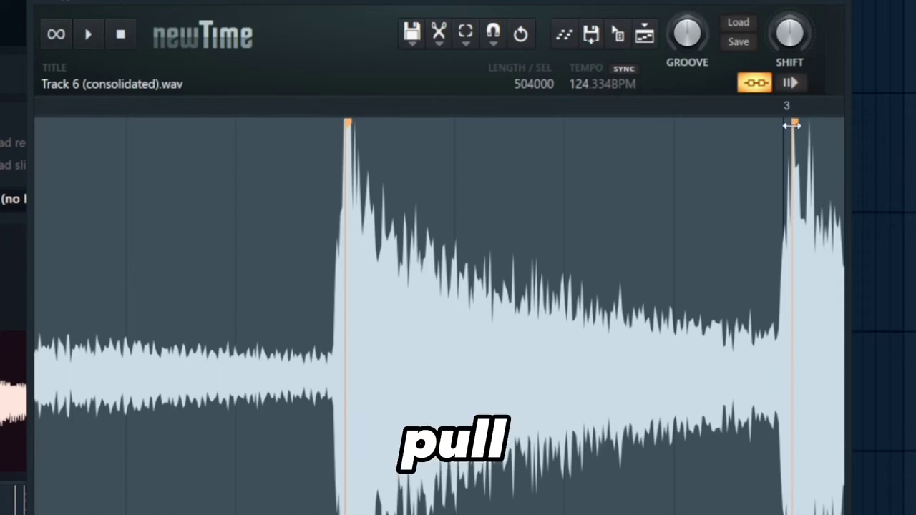
{"action": "left_click_drag", "start_coordinate": [791, 126], "coordinate": [787, 126]}
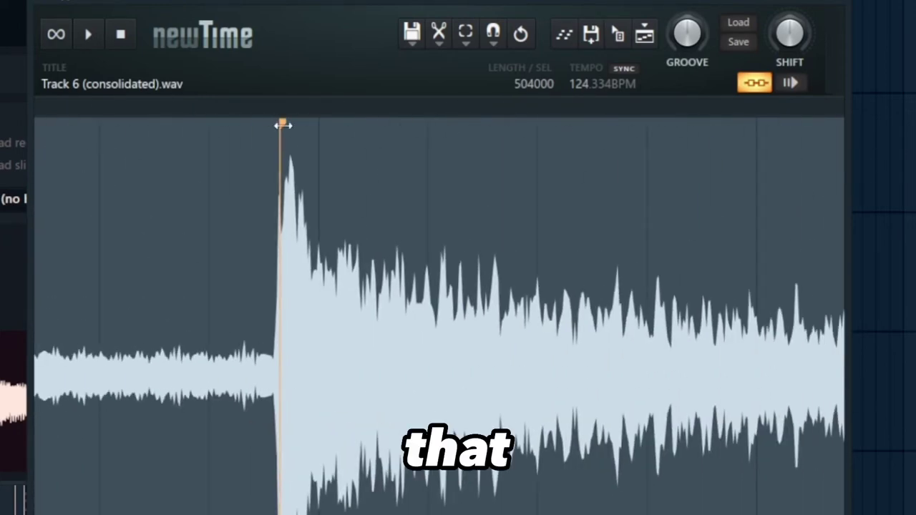
{"action": "left_click_drag", "start_coordinate": [283, 126], "coordinate": [321, 126]}
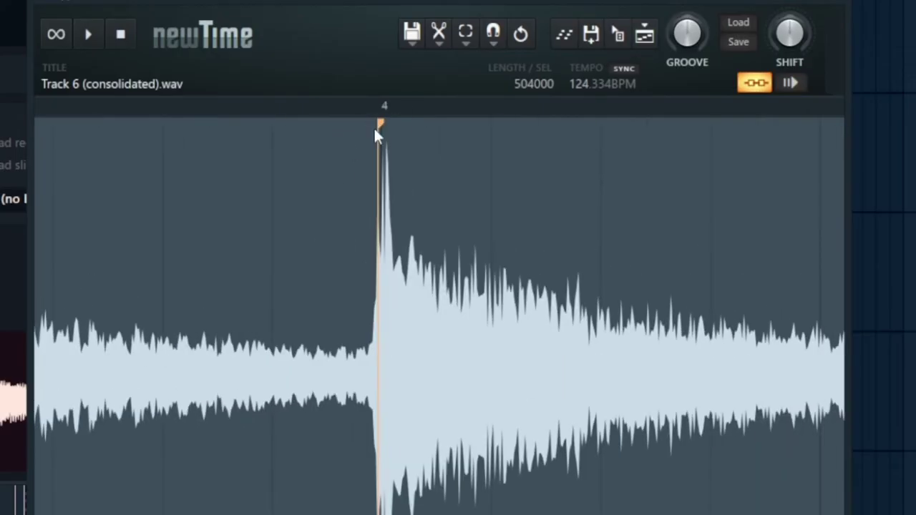
Align the warp markers of the bar 4 hit and the last hit before bar 5 with the grid.
{"action": "scroll", "coordinate": [377, 143], "scroll_direction": "up", "scroll_amount": 4}
{"action": "left_click_drag", "start_coordinate": [386, 128], "coordinate": [391, 130]}
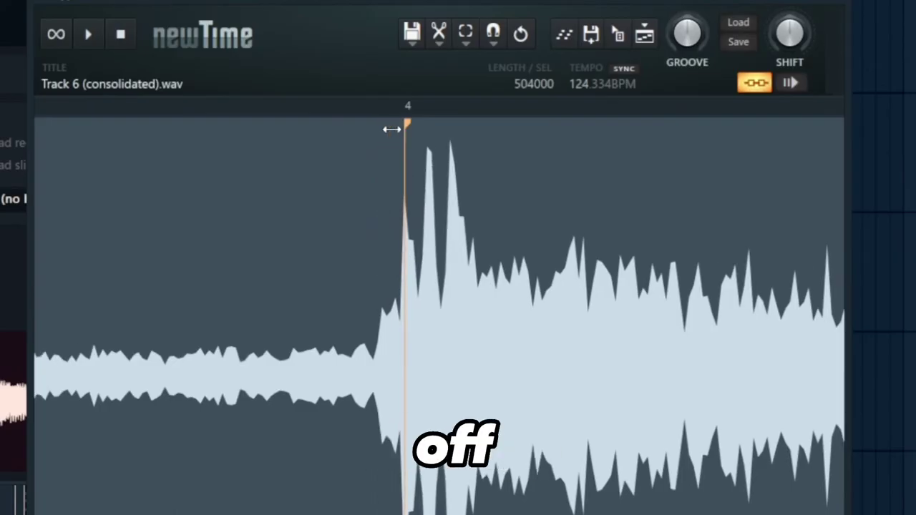
{"action": "scroll", "coordinate": [377, 278], "scroll_direction": "down", "scroll_amount": 5}
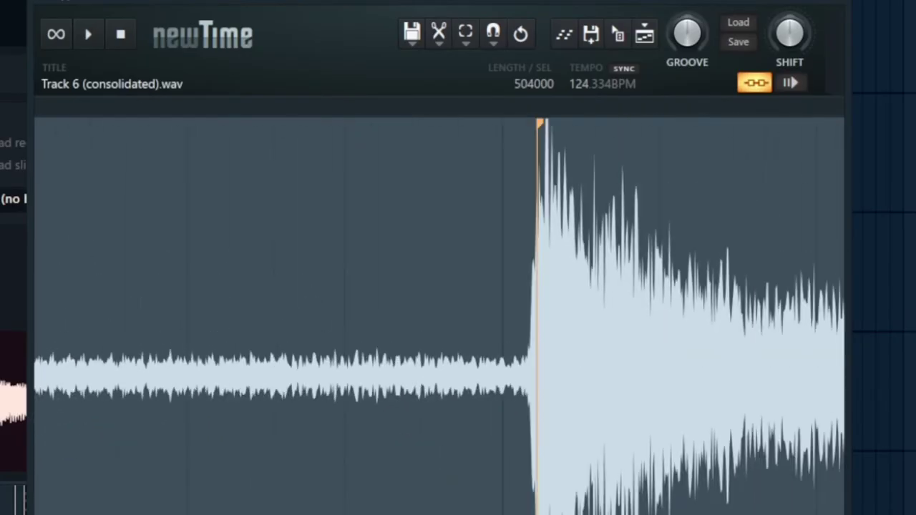
{"action": "left_click_drag", "start_coordinate": [547, 125], "coordinate": [534, 123]}
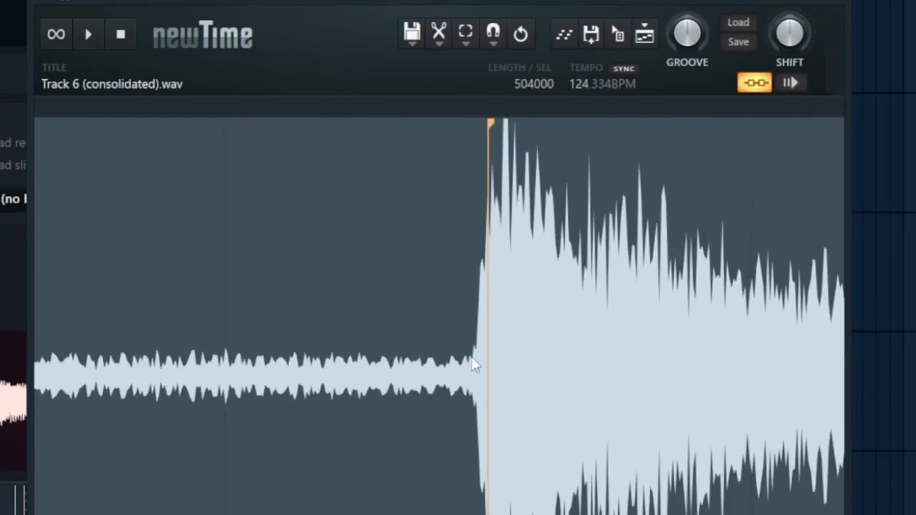
{"action": "scroll", "coordinate": [455, 465], "scroll_direction": "down", "scroll_amount": 3}
{"action": "scroll", "coordinate": [455, 472], "scroll_direction": "down", "scroll_amount": 1}
{"action": "scroll", "coordinate": [455, 473], "scroll_direction": "right", "scroll_amount": 5}
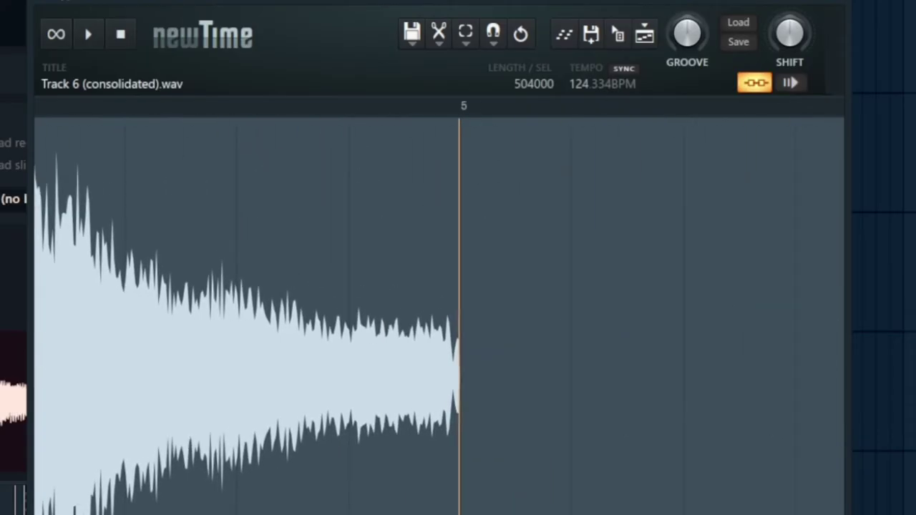
{"action": "scroll", "coordinate": [458, 362], "scroll_direction": "left", "scroll_amount": 4}
{"action": "scroll", "coordinate": [458, 361], "scroll_direction": "down", "scroll_amount": 4}
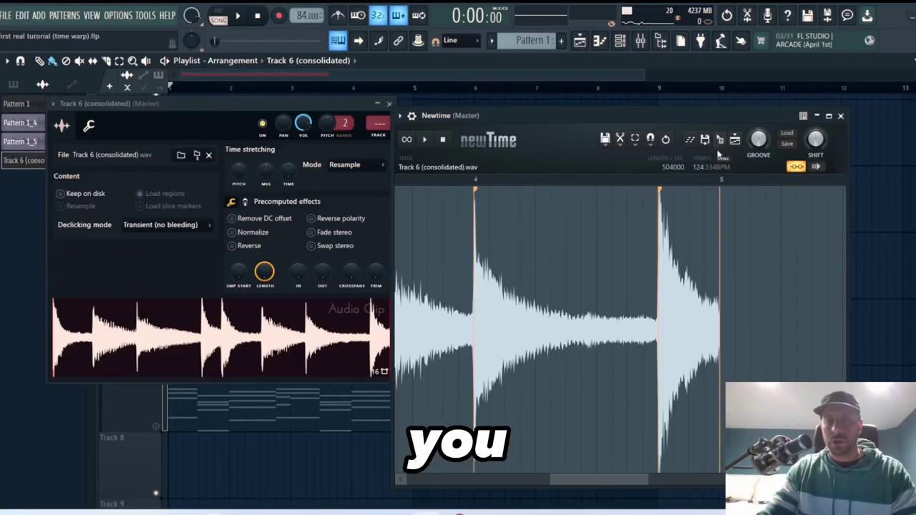
Place the warped audio from Newtime on Track 8 at bar 1 of the playlist and close the Newtime and audio clip windows.
{"action": "left_click_drag", "start_coordinate": [694, 161], "coordinate": [243, 462]}
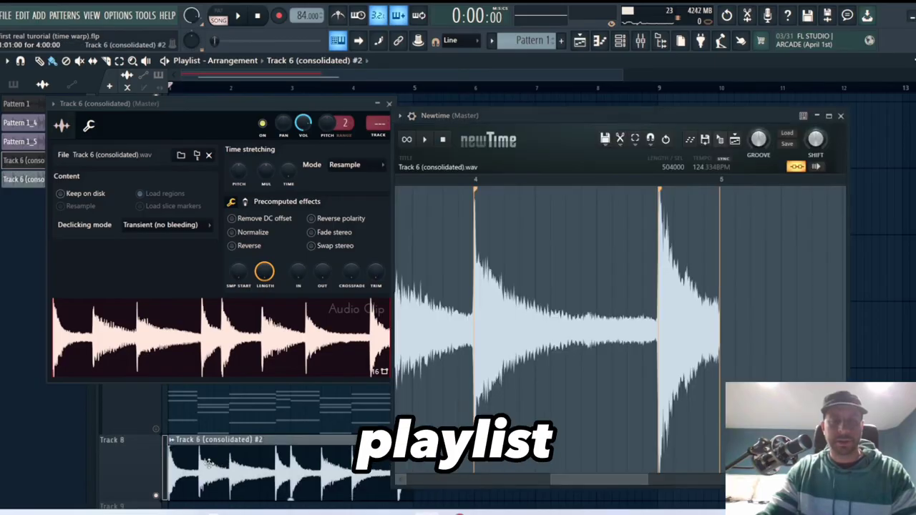
{"action": "left_click", "coordinate": [842, 116]}
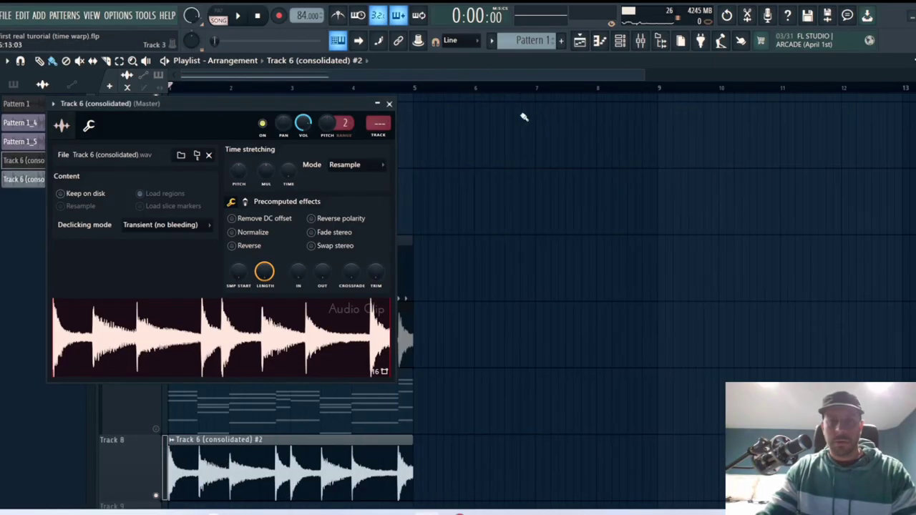
{"action": "left_click", "coordinate": [389, 103]}
Mute Track 6 with the original consolidated clip and play the arrangement to check the warped Track 8 clip against the drums.
{"action": "left_click", "coordinate": [156, 363]}
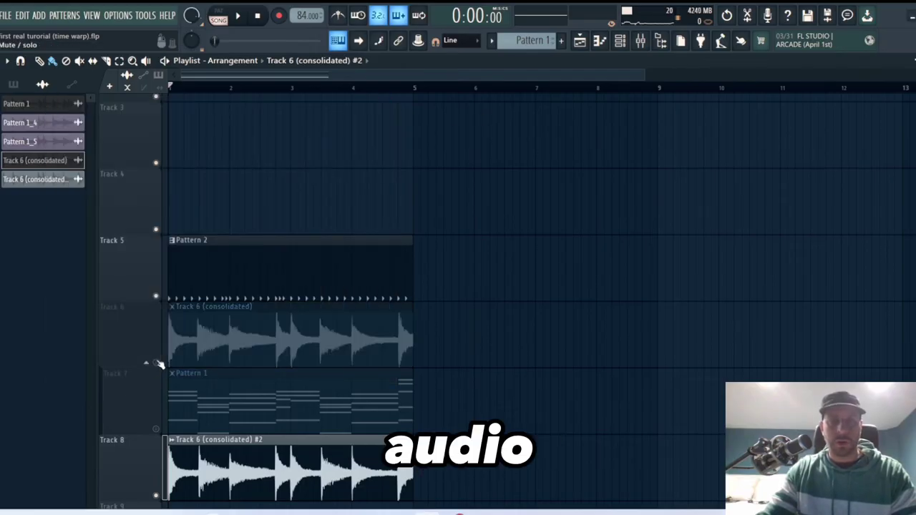
{"action": "left_click_drag", "start_coordinate": [281, 75], "coordinate": [247, 77]}
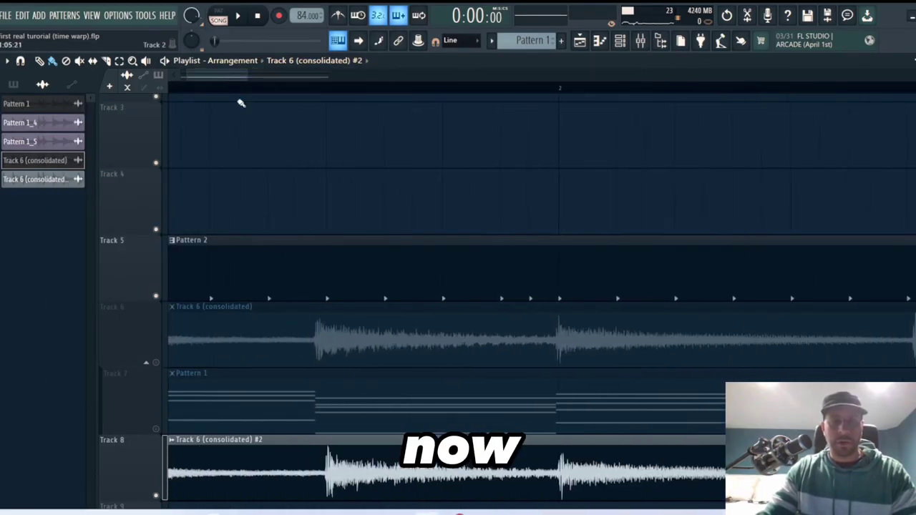
{"action": "scroll", "coordinate": [251, 115], "scroll_direction": "down", "scroll_amount": 2}
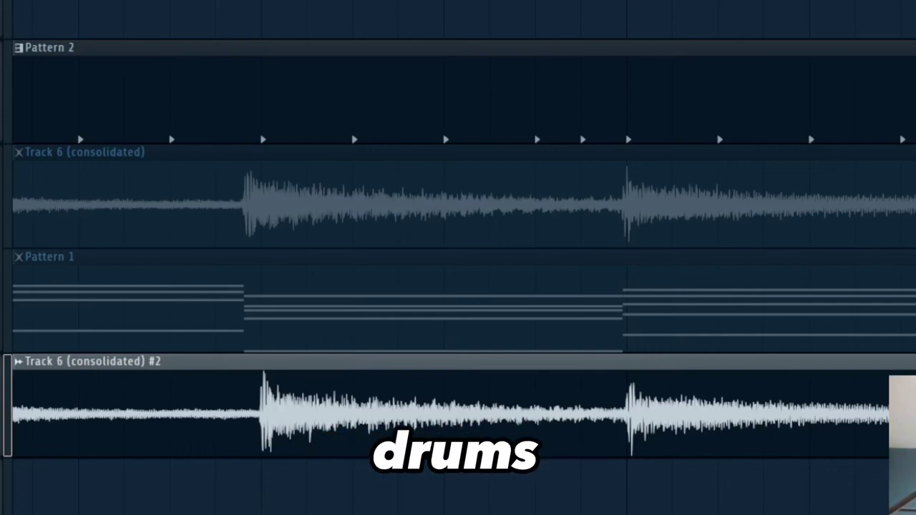
{"action": "left_click_drag", "start_coordinate": [253, 76], "coordinate": [411, 76]}
{"action": "left_click", "coordinate": [251, 19]}
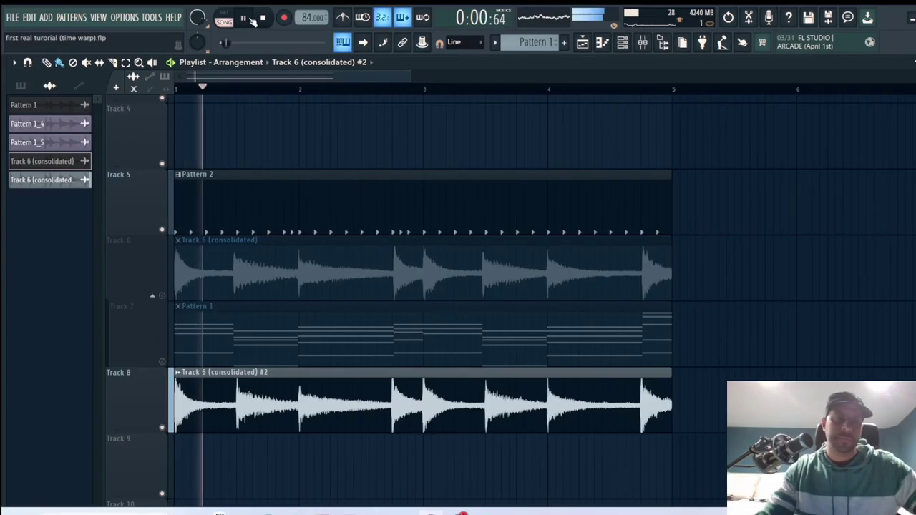